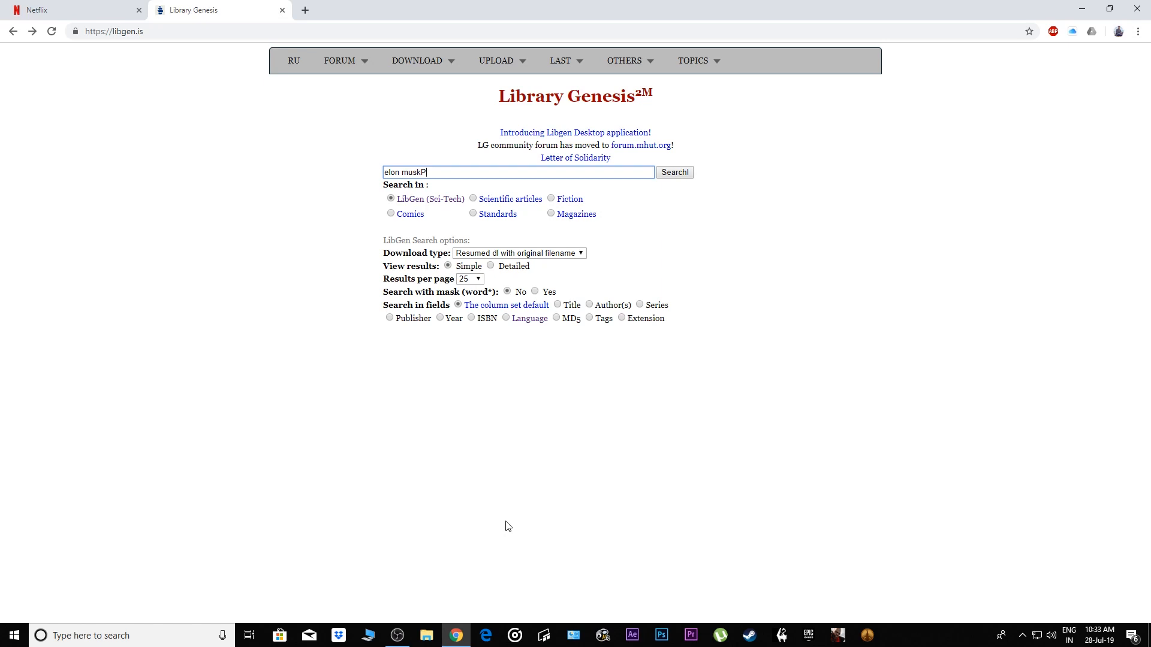
Remove the stray letter so the libgen.is search reads 'elon musk' and select the whole query.
{"action": "key", "text": "BackSpace"}
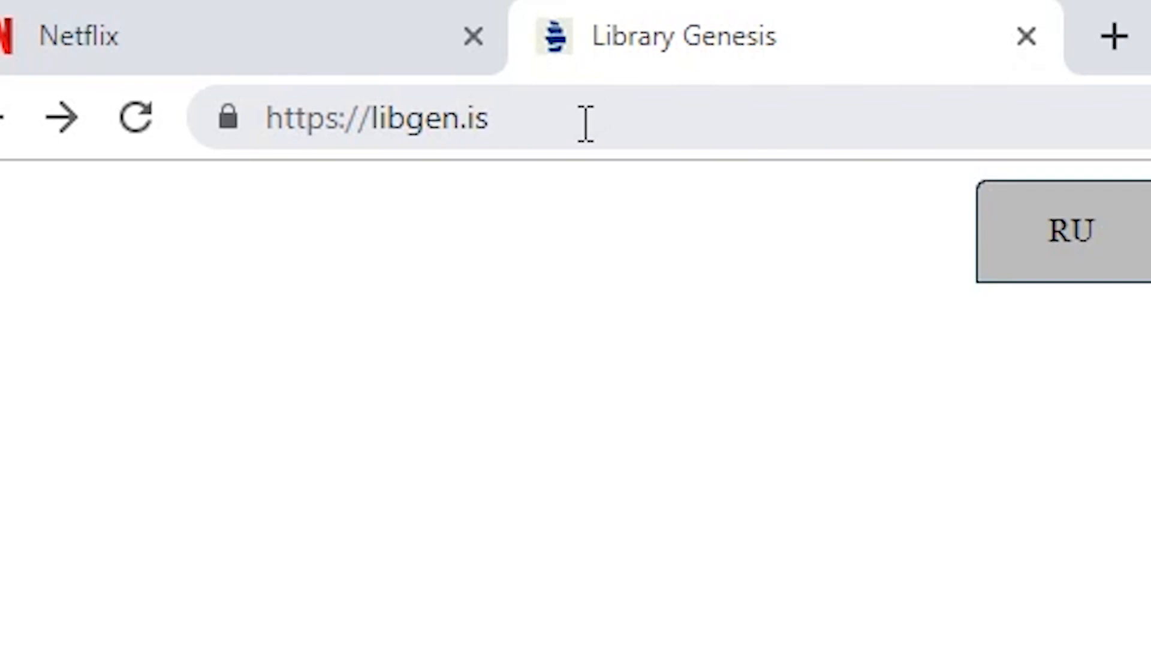
{"action": "left_click_drag", "start_coordinate": [586, 121], "coordinate": [411, 121]}
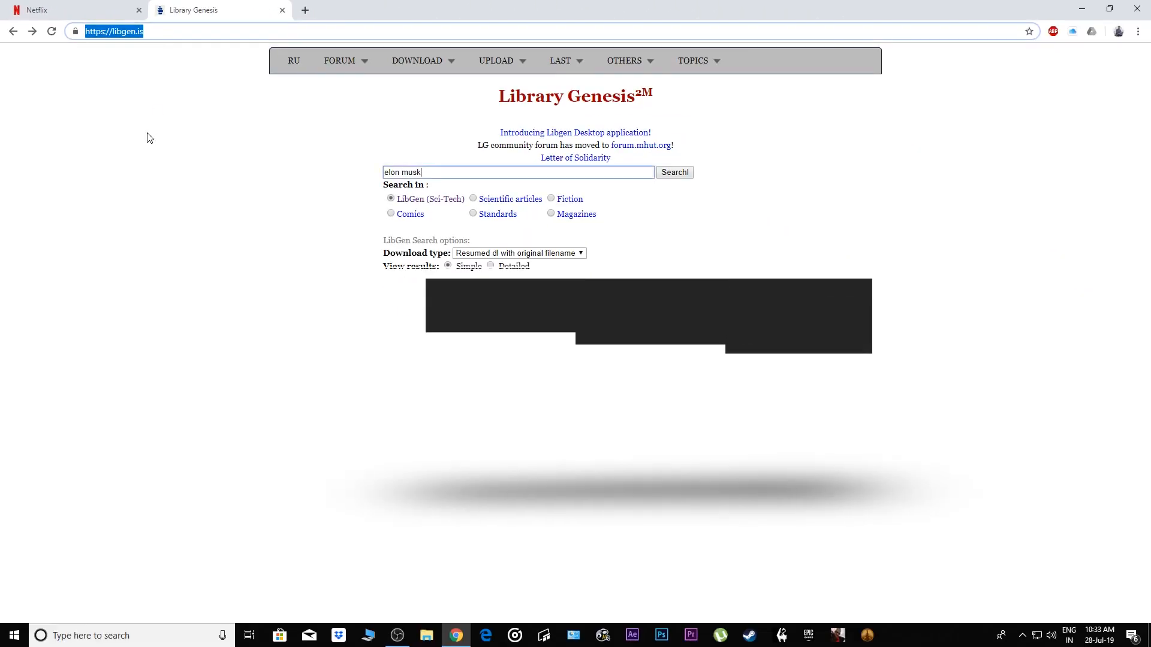
{"action": "left_click", "coordinate": [147, 136]}
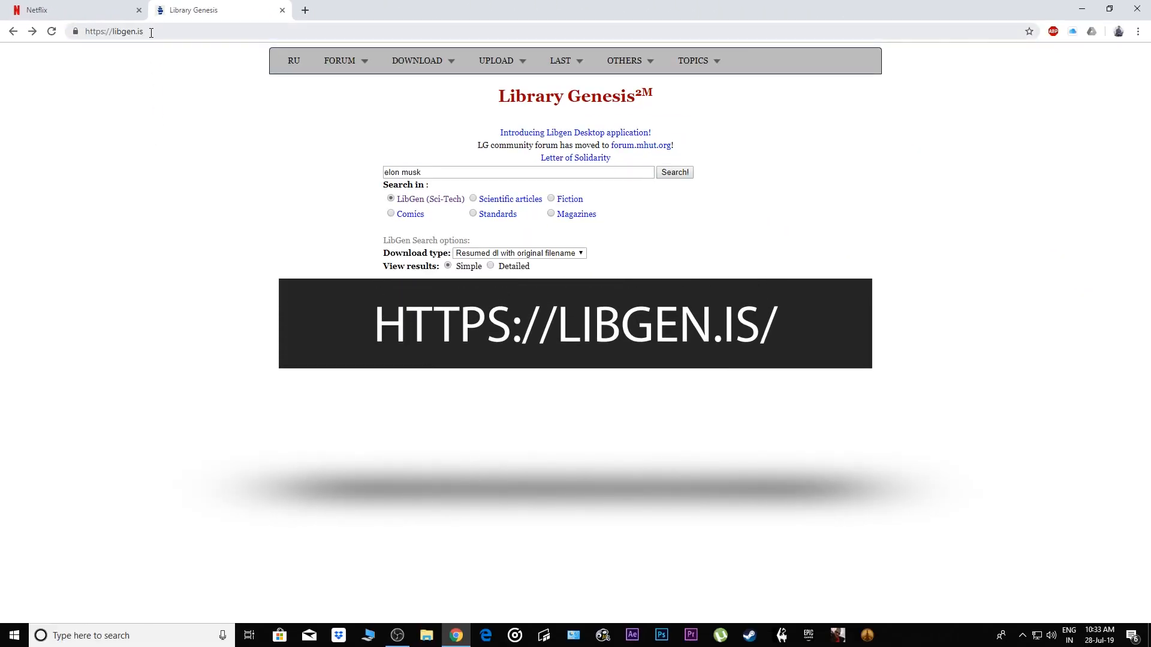
{"action": "triple_click", "coordinate": [419, 171]}
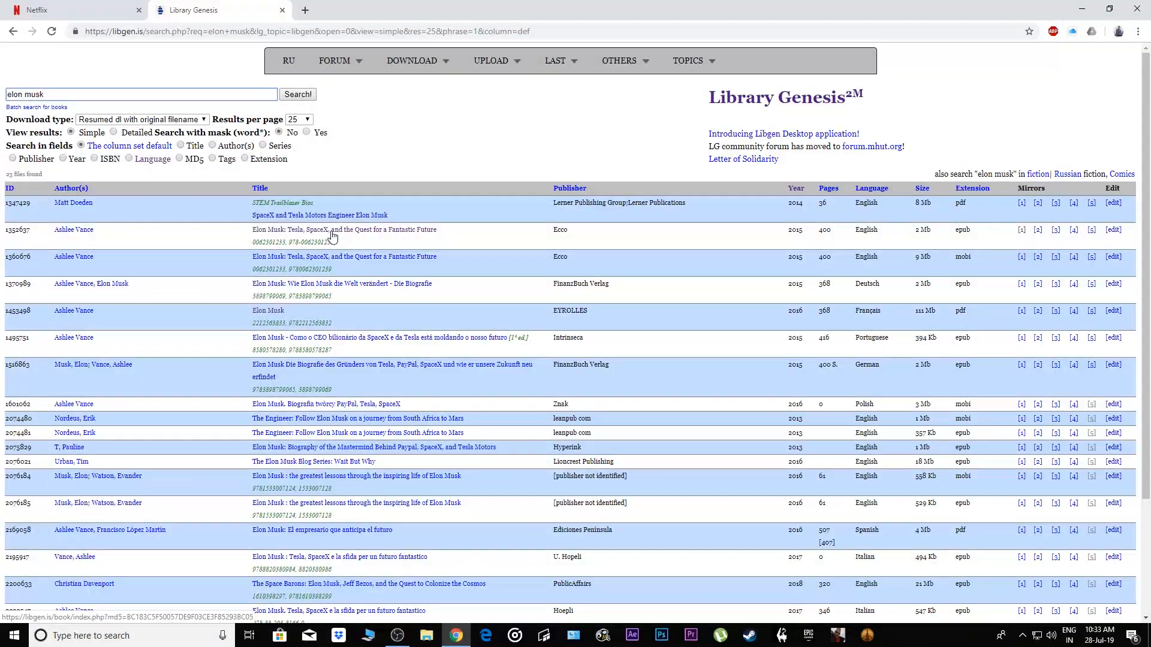
Download Ashlee Vance's Elon Musk EPUB via the Gen.lib.rus.ec mirror's GET link, then return to its details.
{"action": "left_click", "coordinate": [418, 234]}
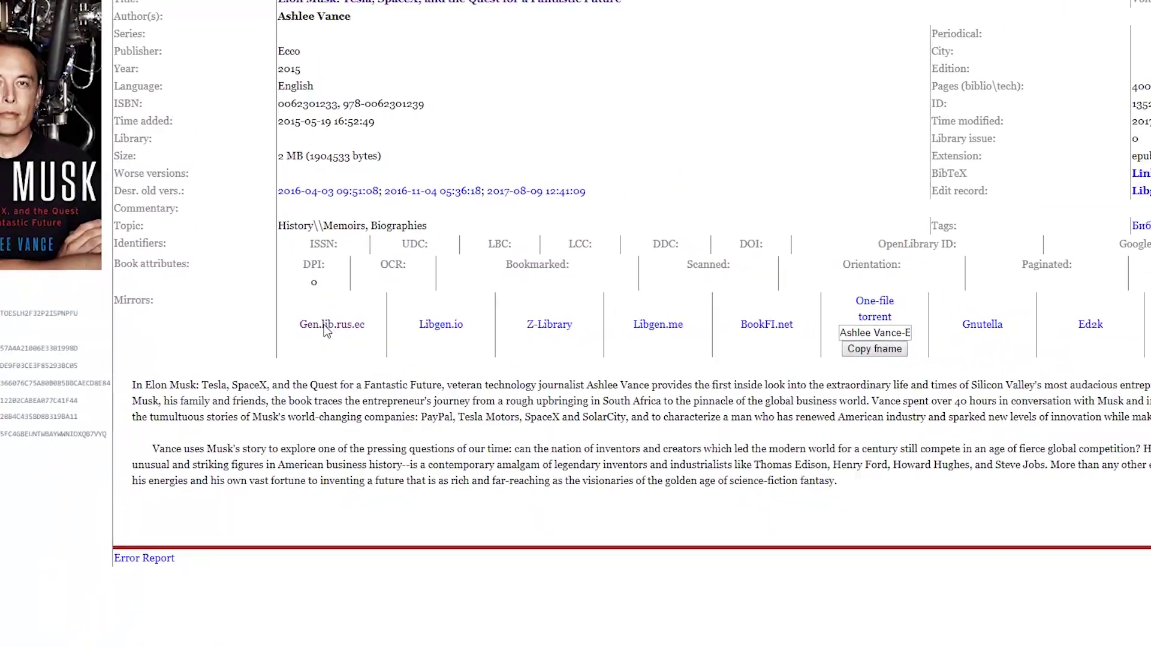
{"action": "left_click", "coordinate": [326, 329]}
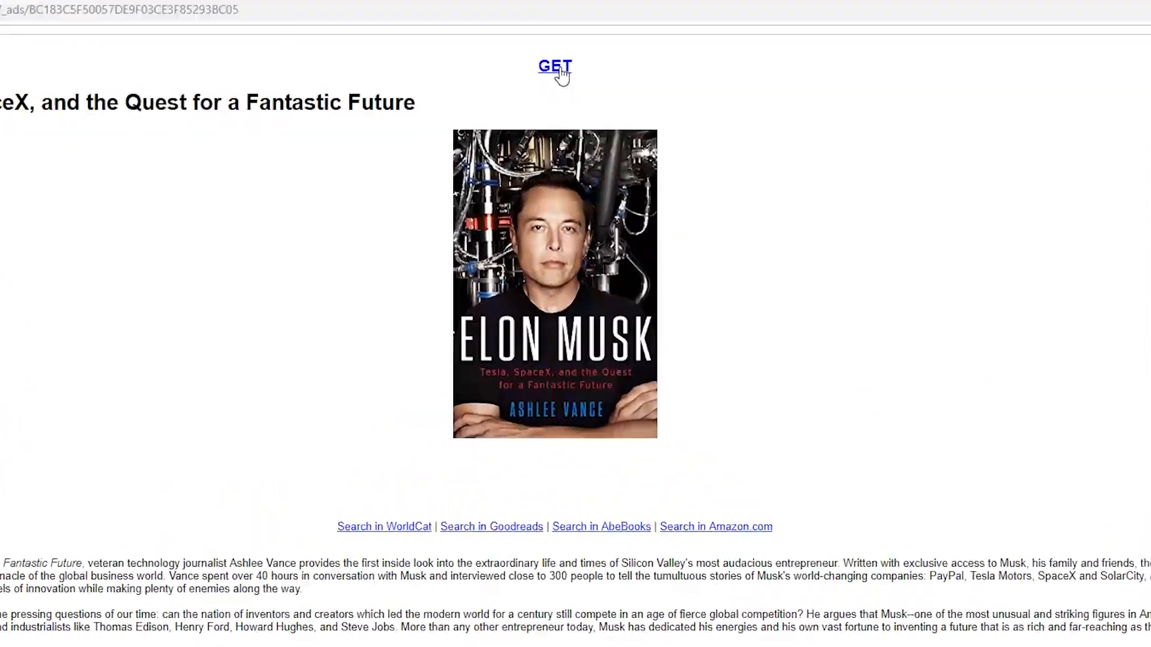
{"action": "left_click", "coordinate": [583, 74]}
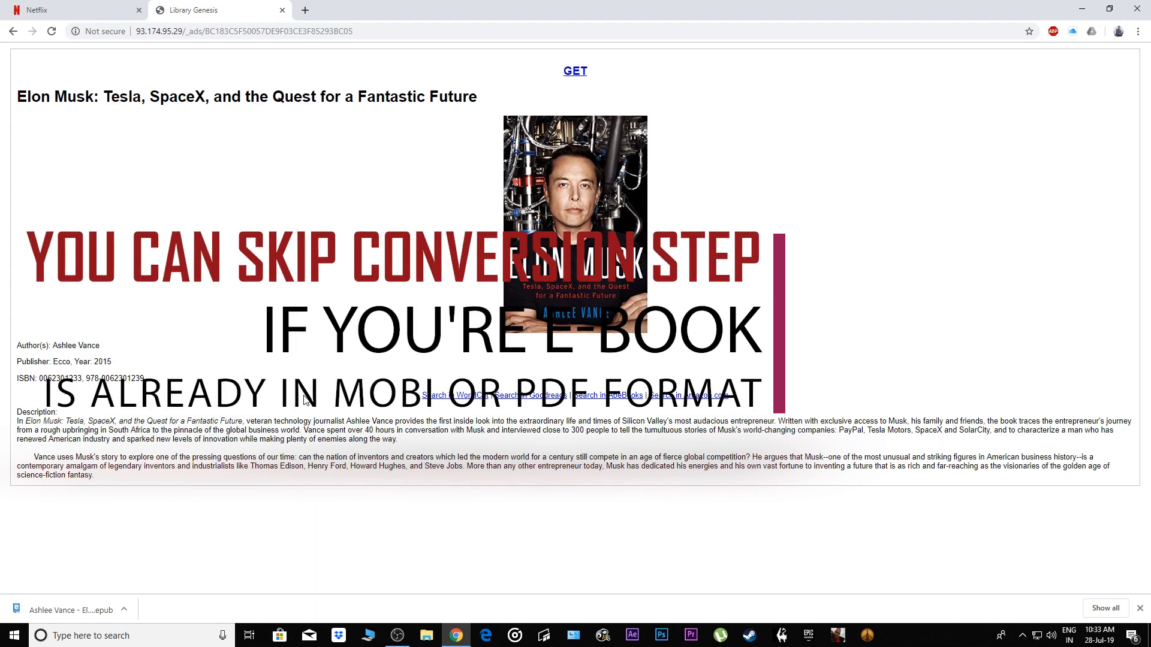
{"action": "key", "text": "alt+Left"}
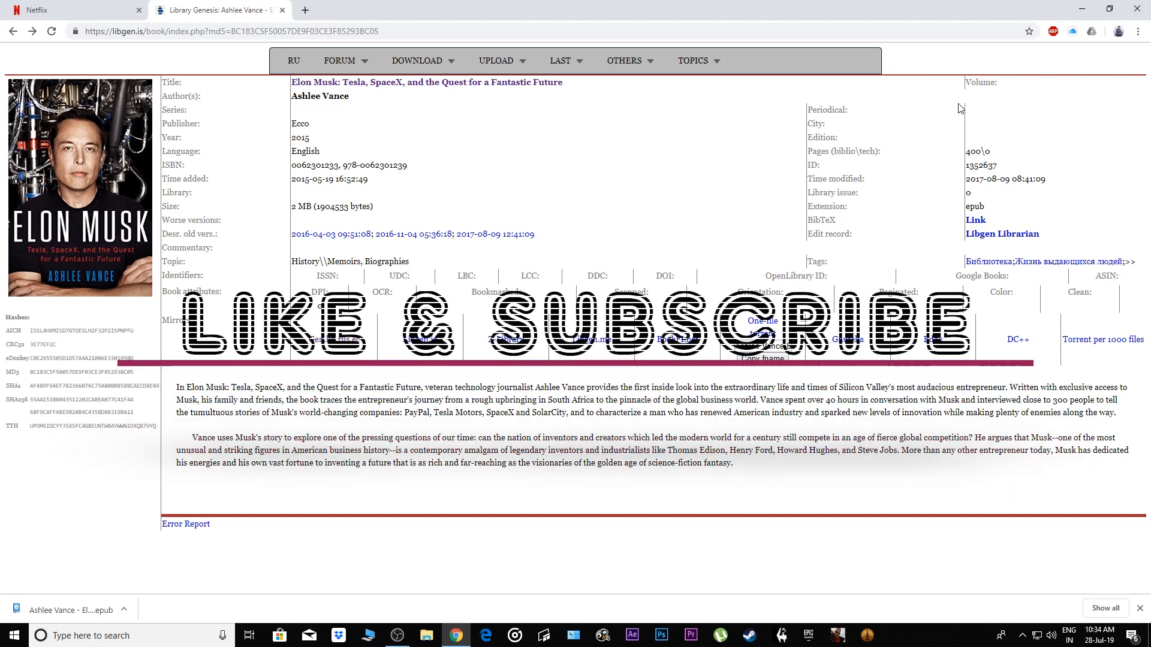
Minimize the browser and launch calibre from its desktop shortcut.
{"action": "left_click", "coordinate": [1082, 9]}
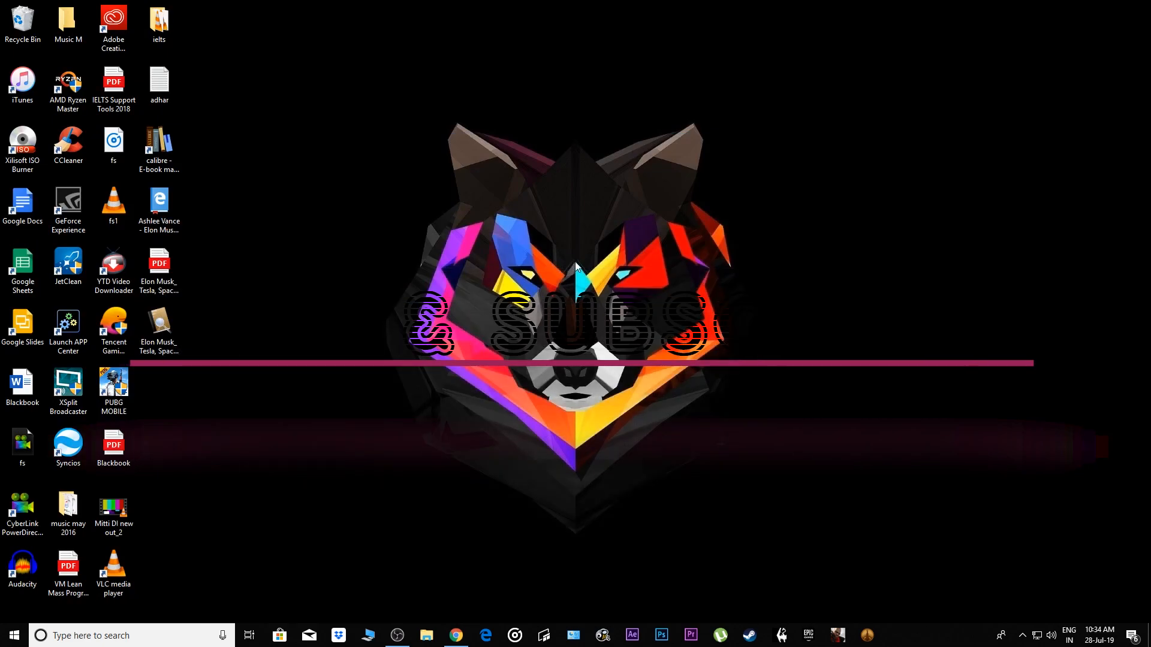
{"action": "left_click", "coordinate": [160, 149]}
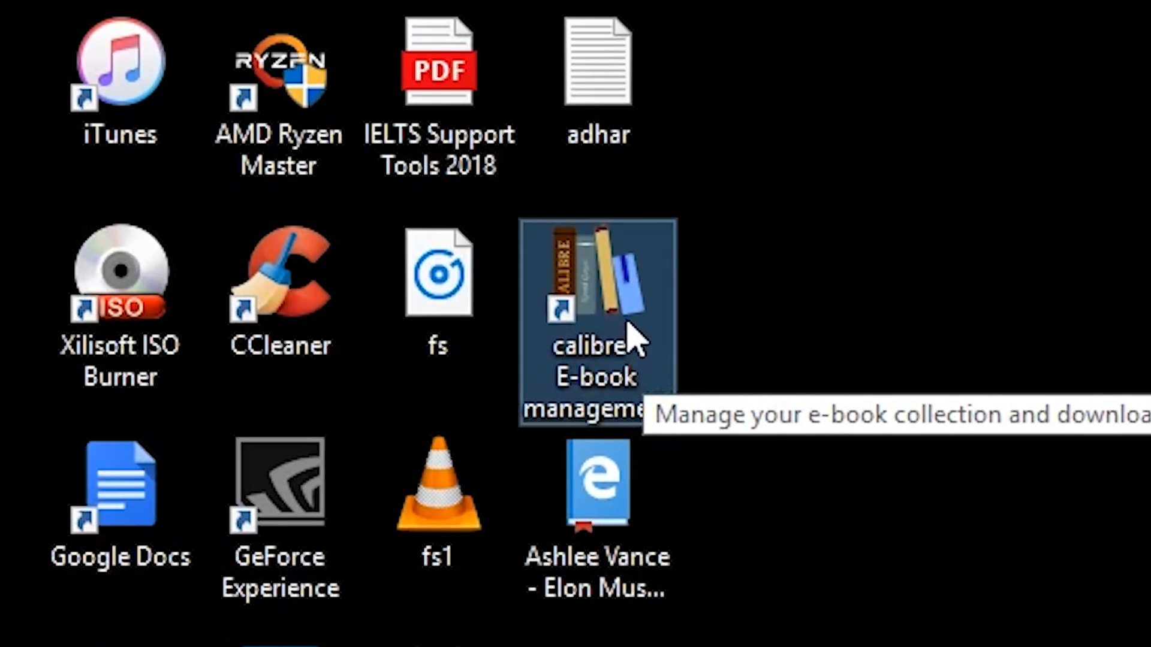
{"action": "double_click", "coordinate": [635, 340]}
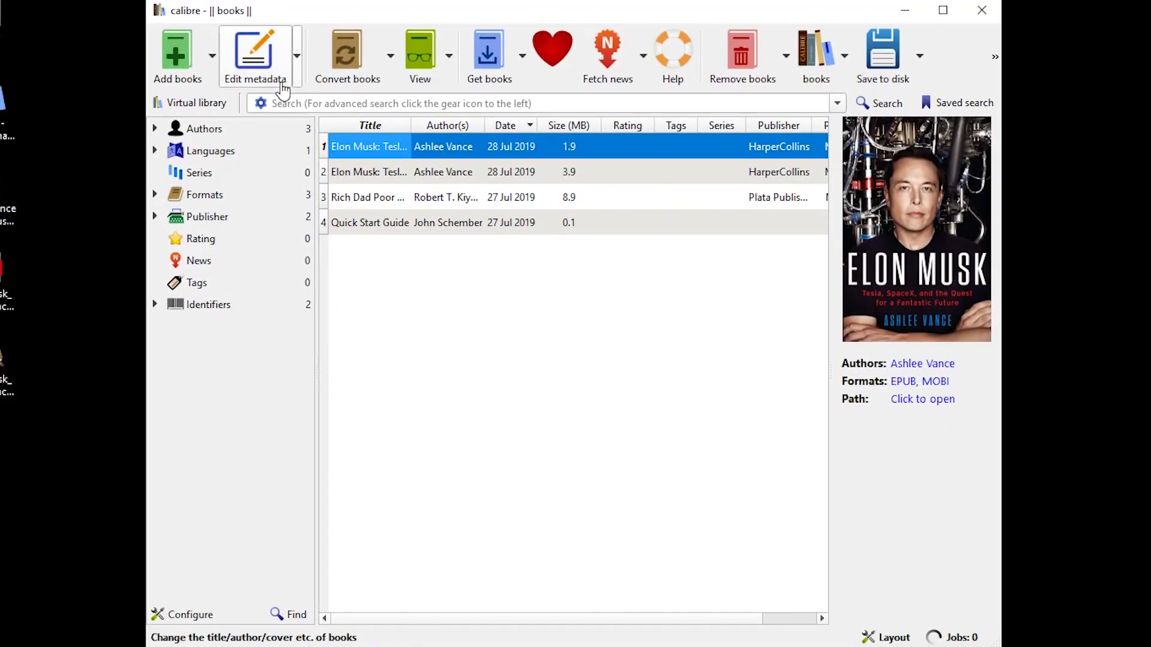
Dismiss the Add books file picker and bring up conversion settings for the Elon Musk book.
{"action": "left_click", "coordinate": [179, 63]}
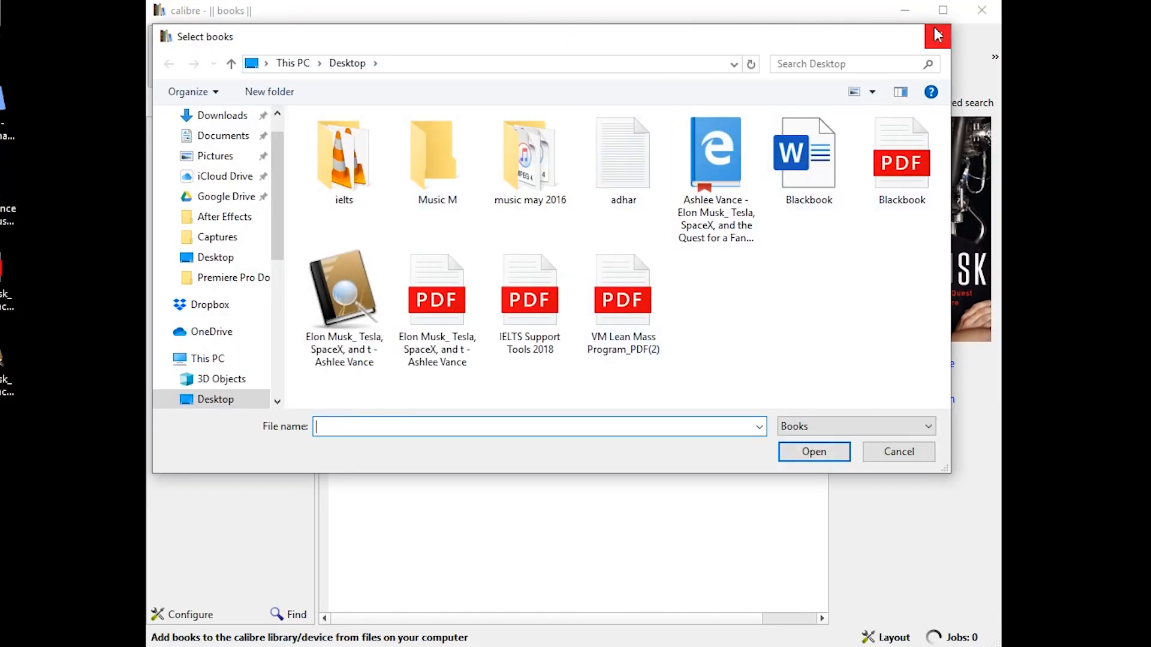
{"action": "left_click", "coordinate": [937, 36]}
{"action": "left_click", "coordinate": [367, 83]}
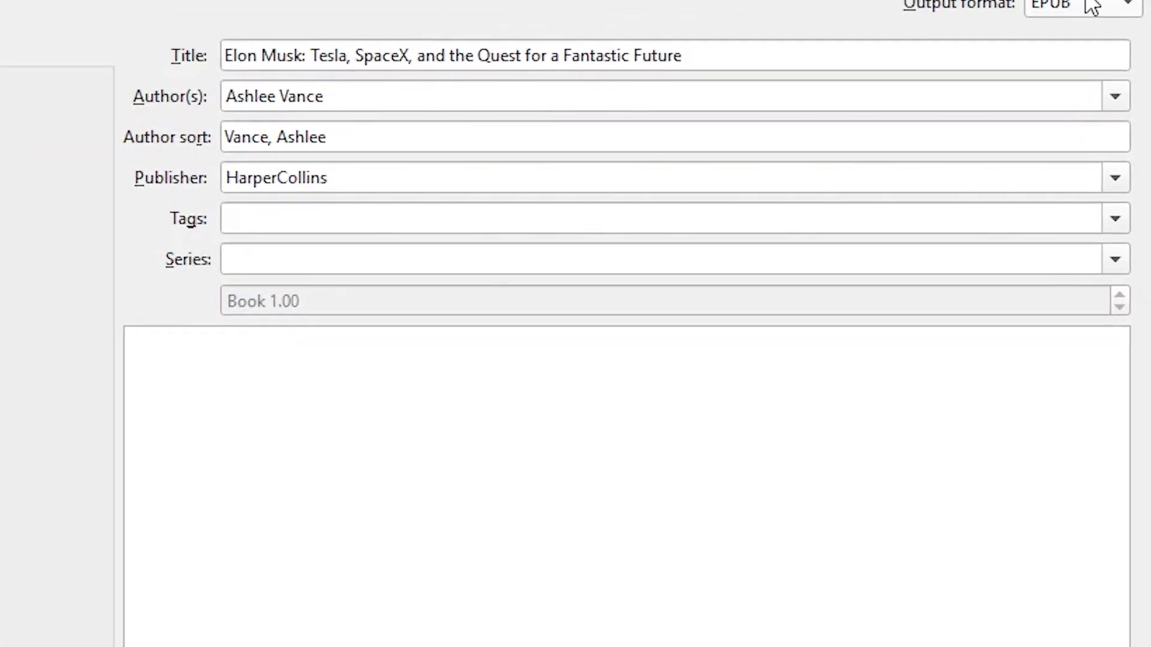
Convert the Elon Musk book to MOBI output format and minimize calibre to the desktop.
{"action": "left_click", "coordinate": [1142, 3]}
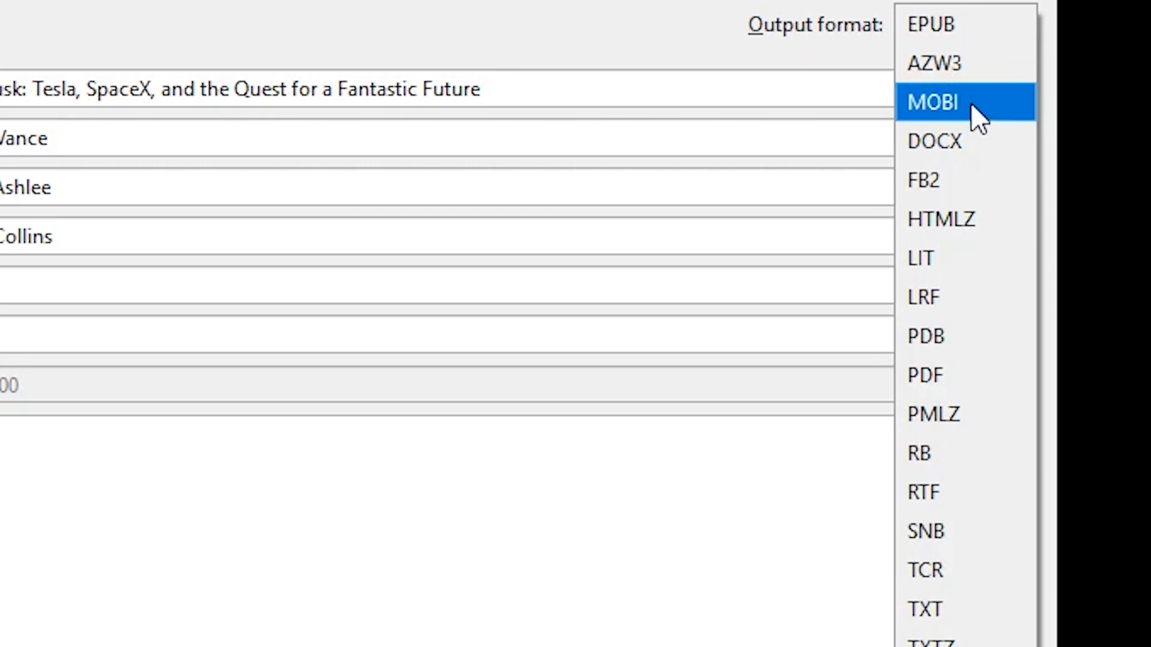
{"action": "left_click", "coordinate": [952, 382]}
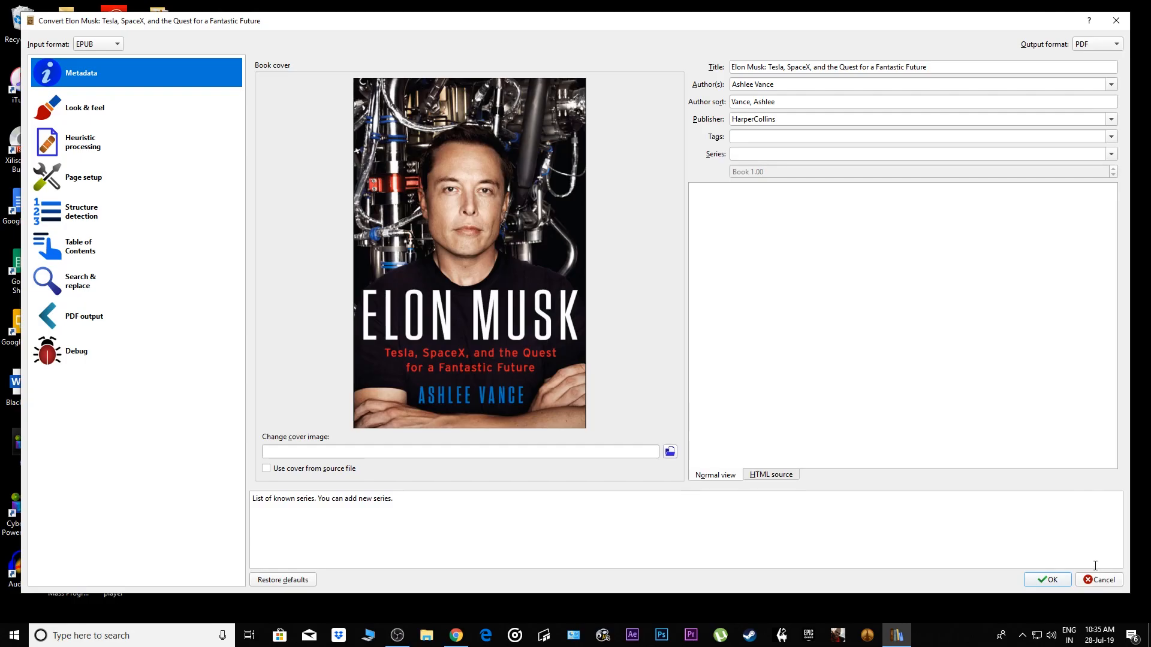
{"action": "left_click", "coordinate": [1112, 49]}
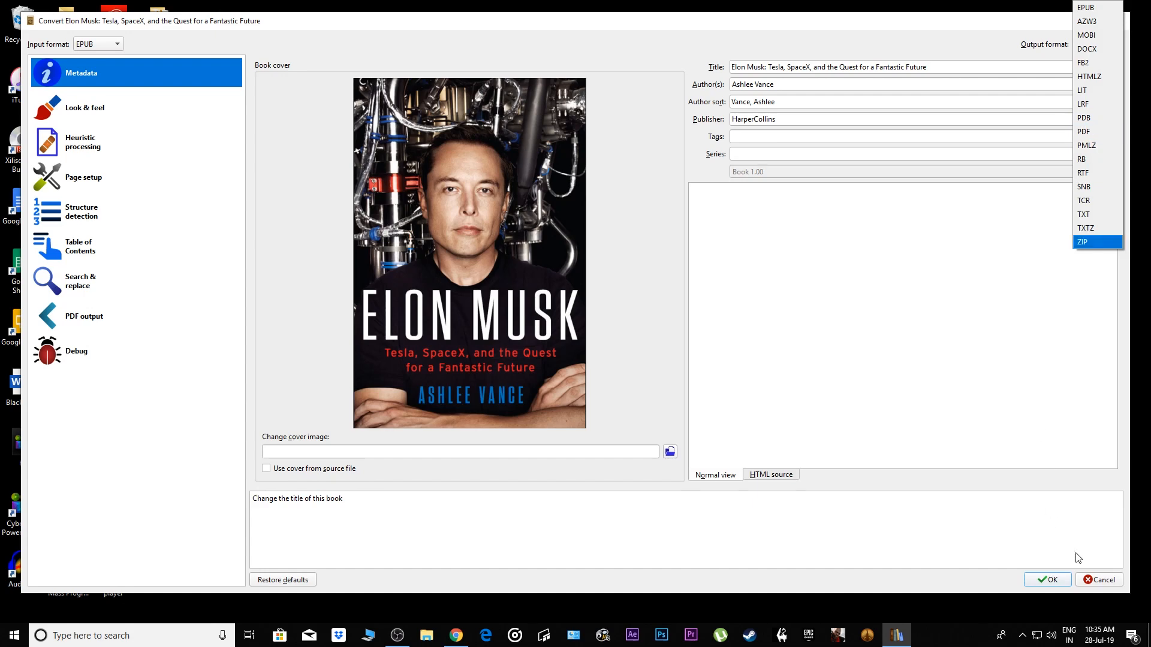
{"action": "left_click", "coordinate": [1086, 35]}
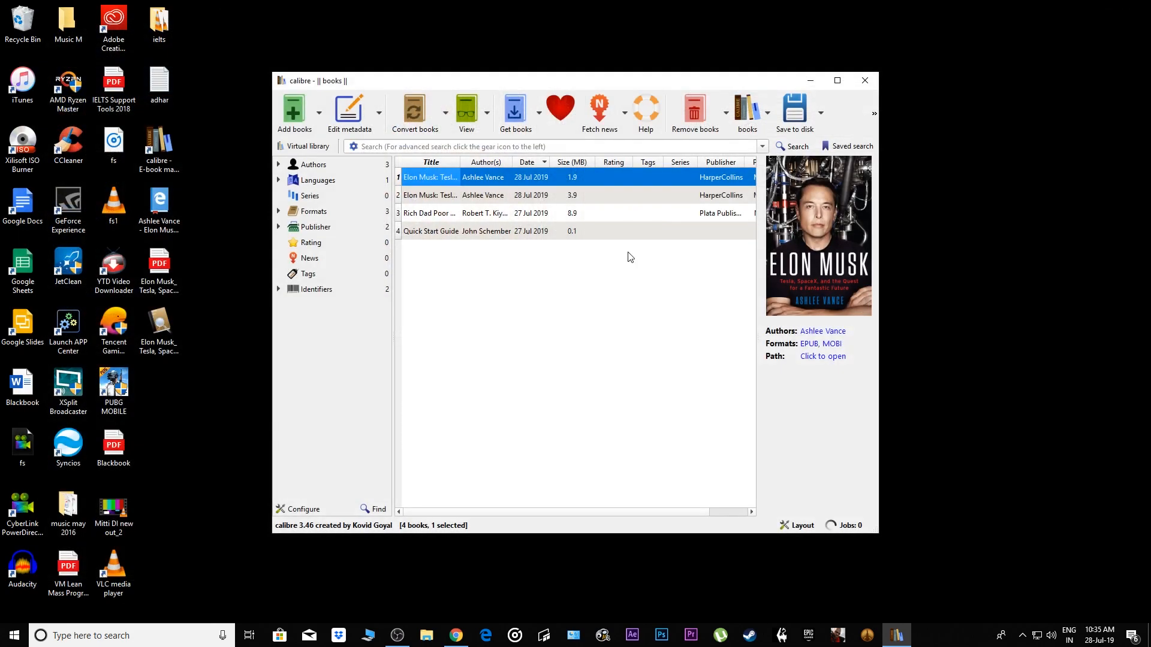
{"action": "left_click", "coordinate": [812, 81]}
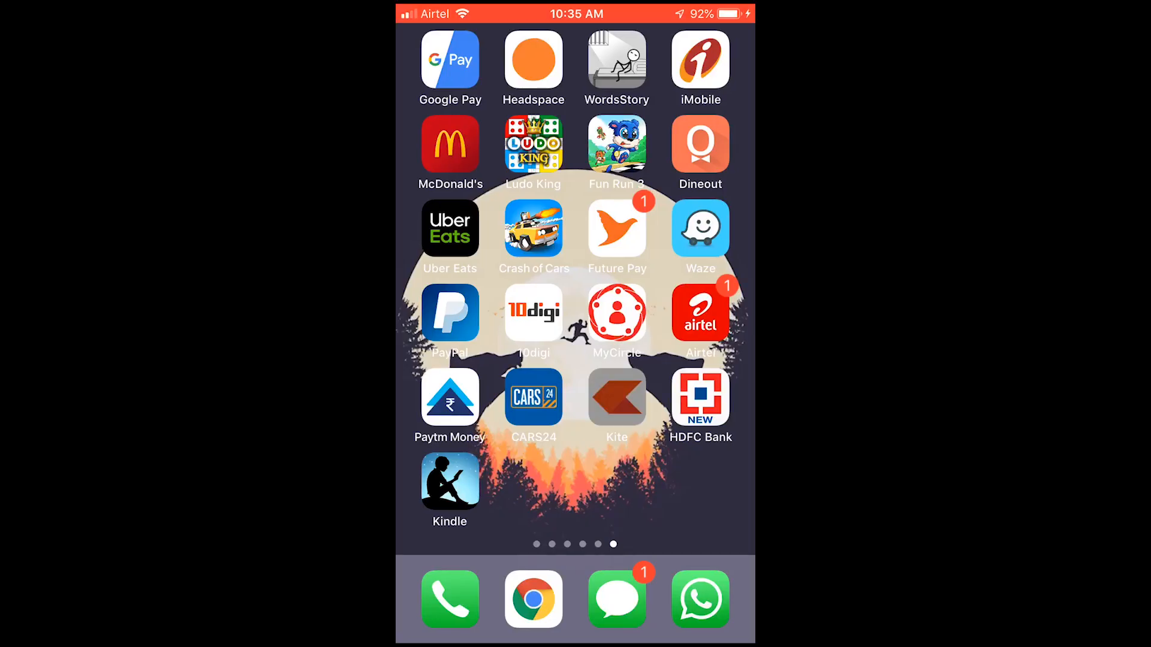
{"action": "type", "text": "drive"}
In Google Drive, choose Open in from the Elon Musk PDF's actions to export it to another app.
{"action": "left_click", "coordinate": [450, 147]}
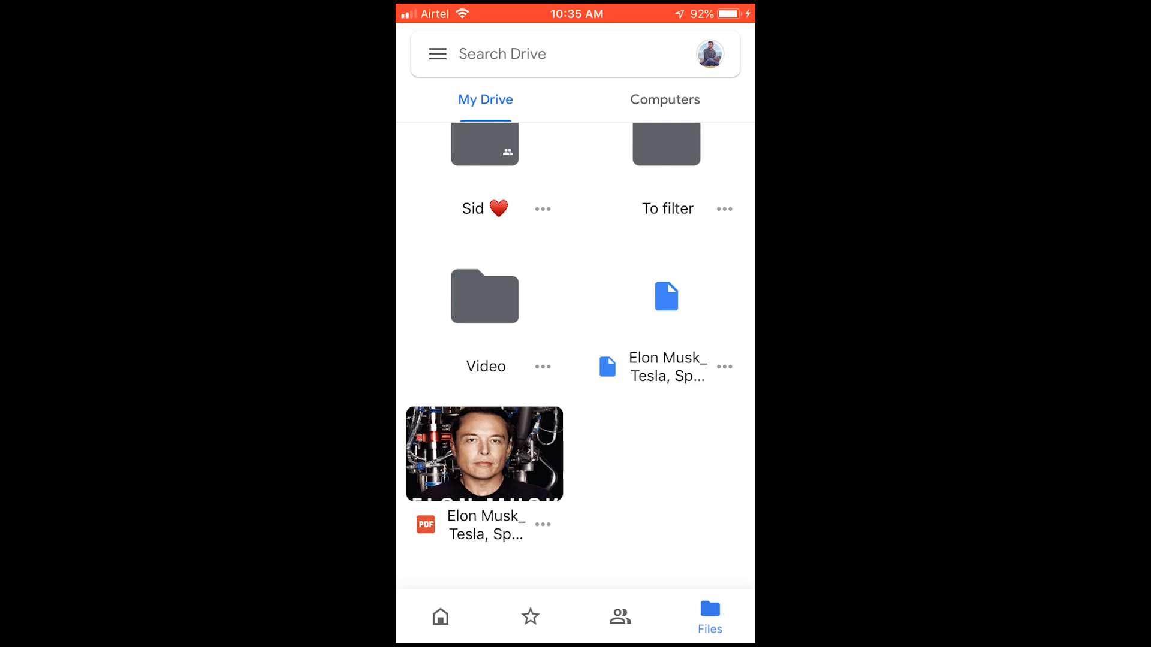
{"action": "left_click", "coordinate": [543, 524]}
{"action": "left_click_drag", "start_coordinate": [576, 504], "coordinate": [576, 180]}
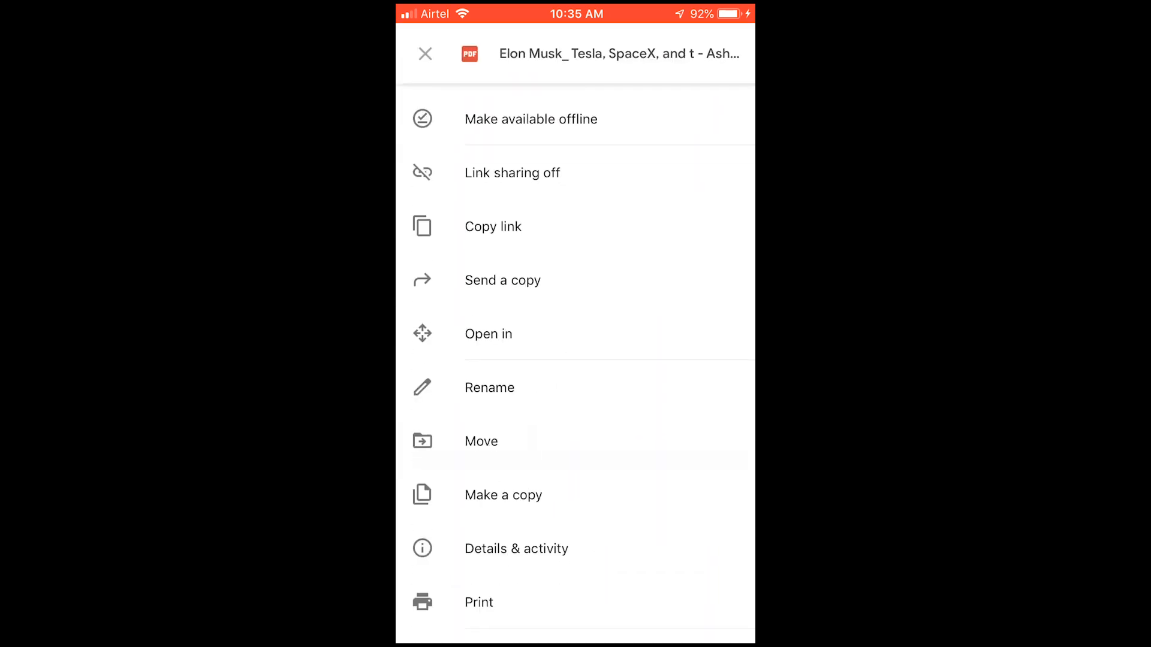
{"action": "scroll", "coordinate": [576, 360], "scroll_direction": "down", "scroll_amount": 2}
{"action": "scroll", "coordinate": [575, 359], "scroll_direction": "up", "scroll_amount": 2}
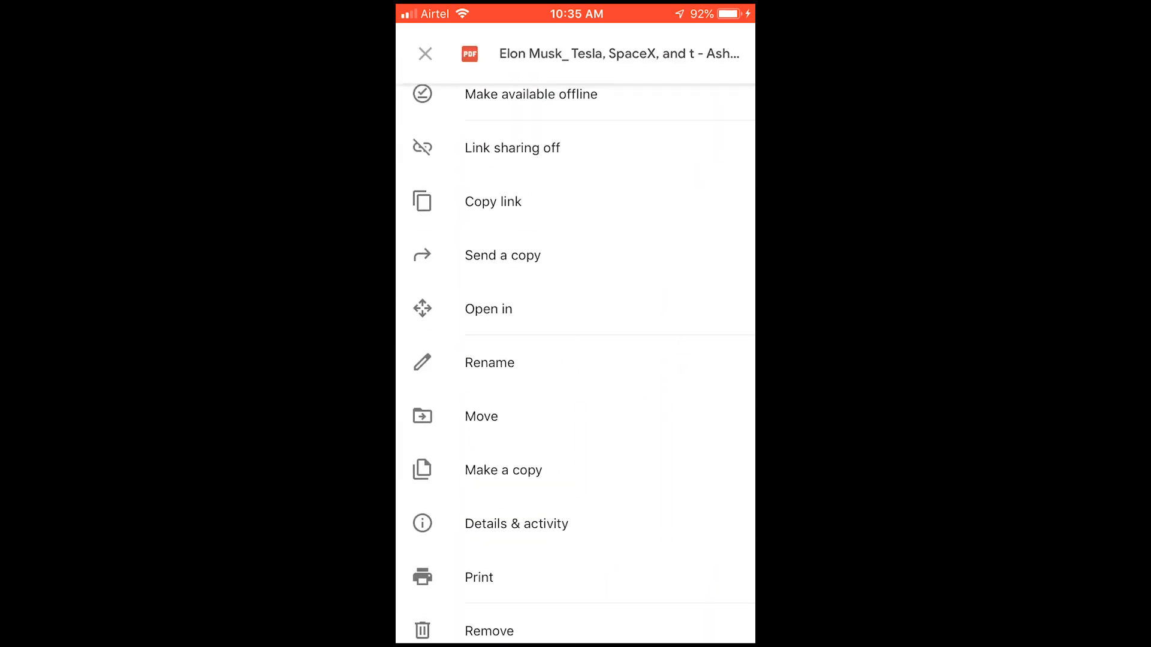
{"action": "left_click", "coordinate": [489, 308]}
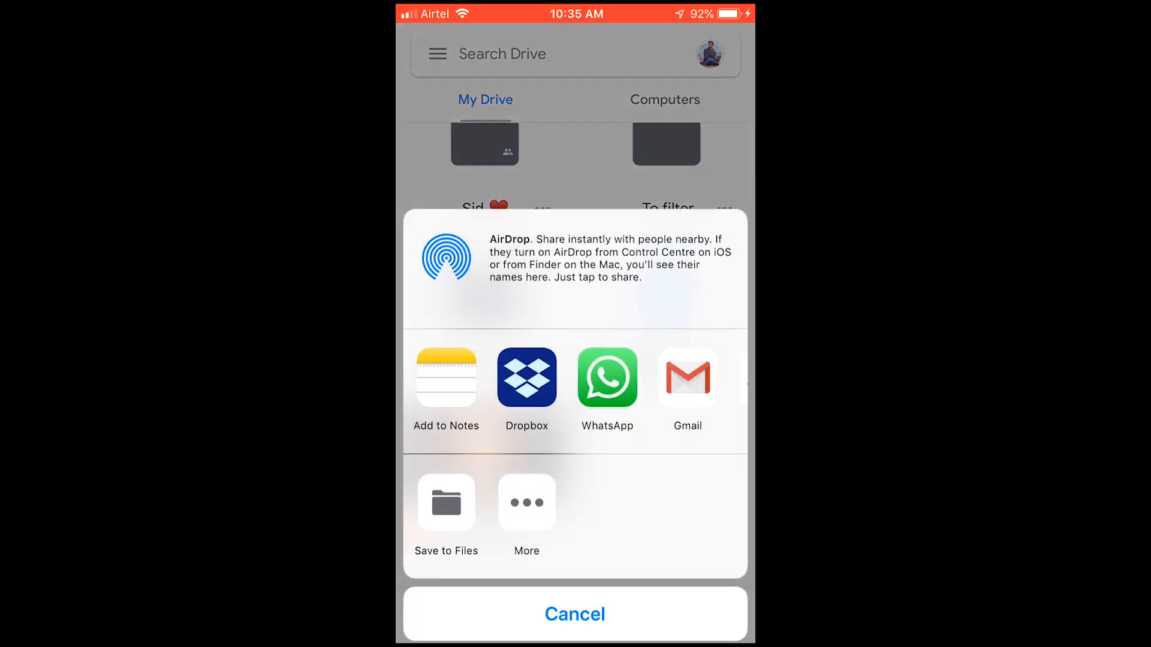
Scroll the share sheet sideways to find the Copy to Kindle option.
{"action": "left_click_drag", "start_coordinate": [450, 373], "coordinate": [575, 373]}
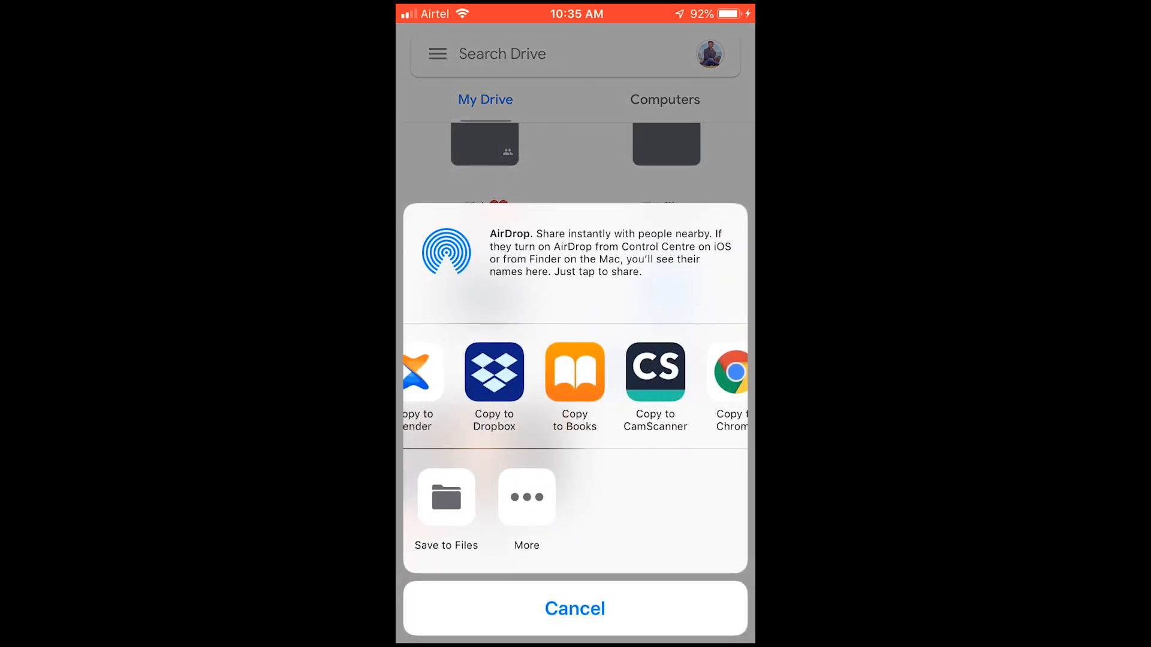
{"action": "mouse_move", "coordinate": [656, 373]}
{"action": "left_mouse_down"}
{"action": "mouse_move", "coordinate": [485, 373]}
{"action": "mouse_move", "coordinate": [597, 373]}
{"action": "mouse_move", "coordinate": [513, 373]}
{"action": "left_mouse_up"}
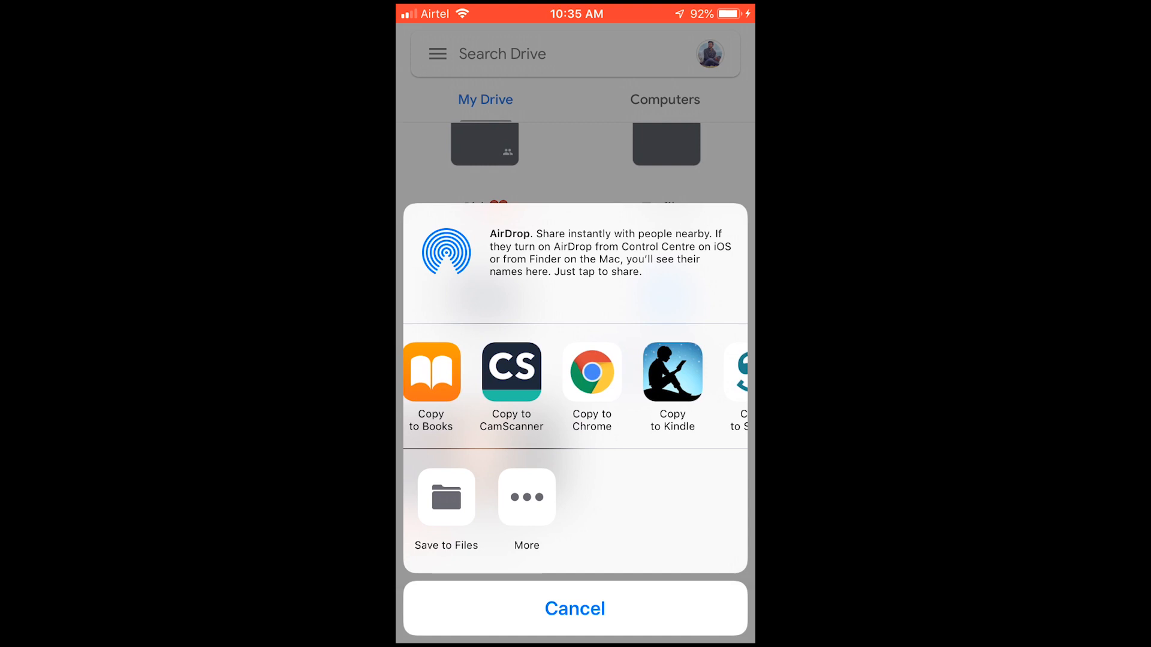
{"action": "left_click_drag", "start_coordinate": [539, 372], "coordinate": [558, 372]}
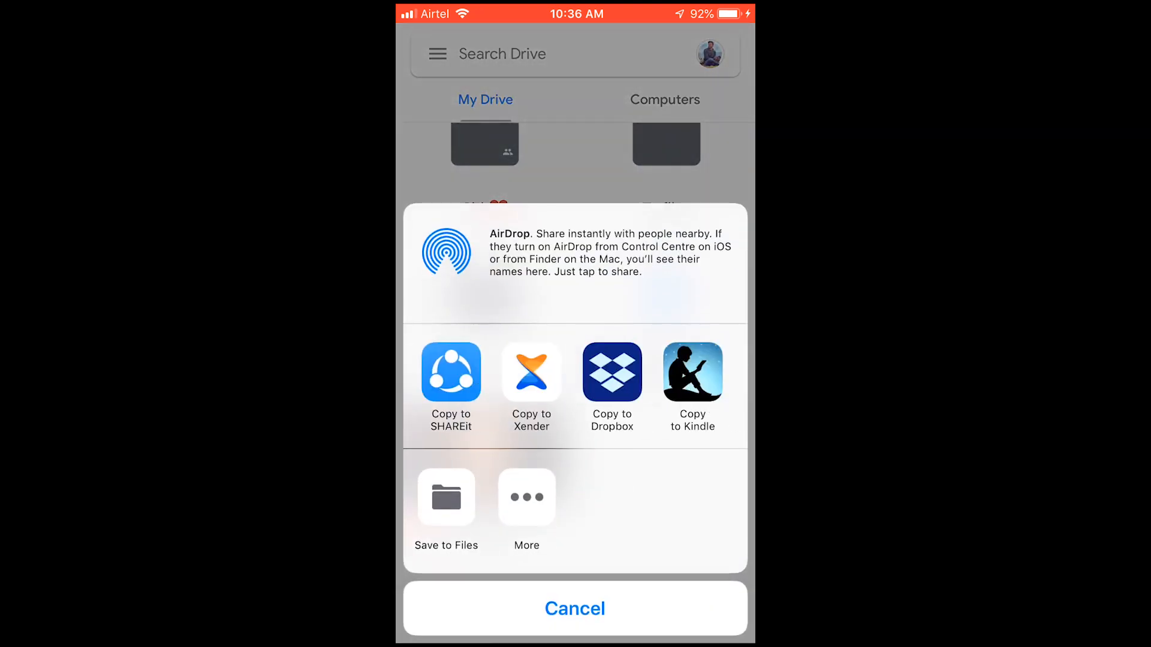
{"action": "scroll", "coordinate": [576, 377], "scroll_direction": "right", "scroll_amount": 2}
Copy the book to Kindle, page forward to the first chapter and bring up the Aa display settings.
{"action": "left_click", "coordinate": [624, 373]}
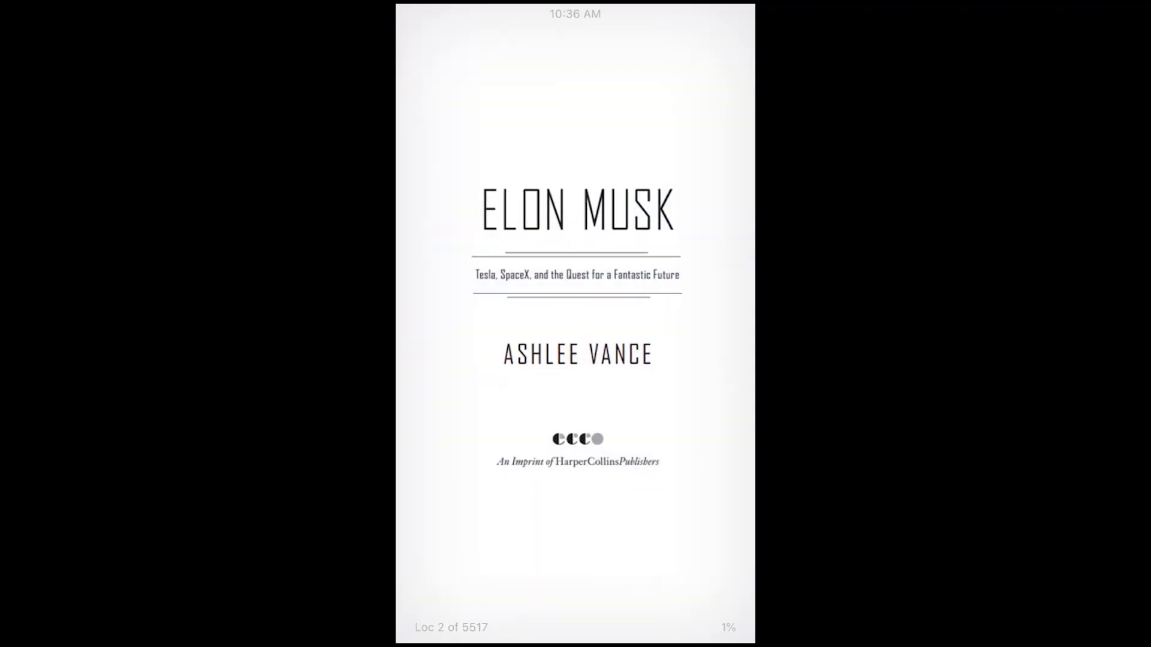
{"action": "key", "text": "Right"}
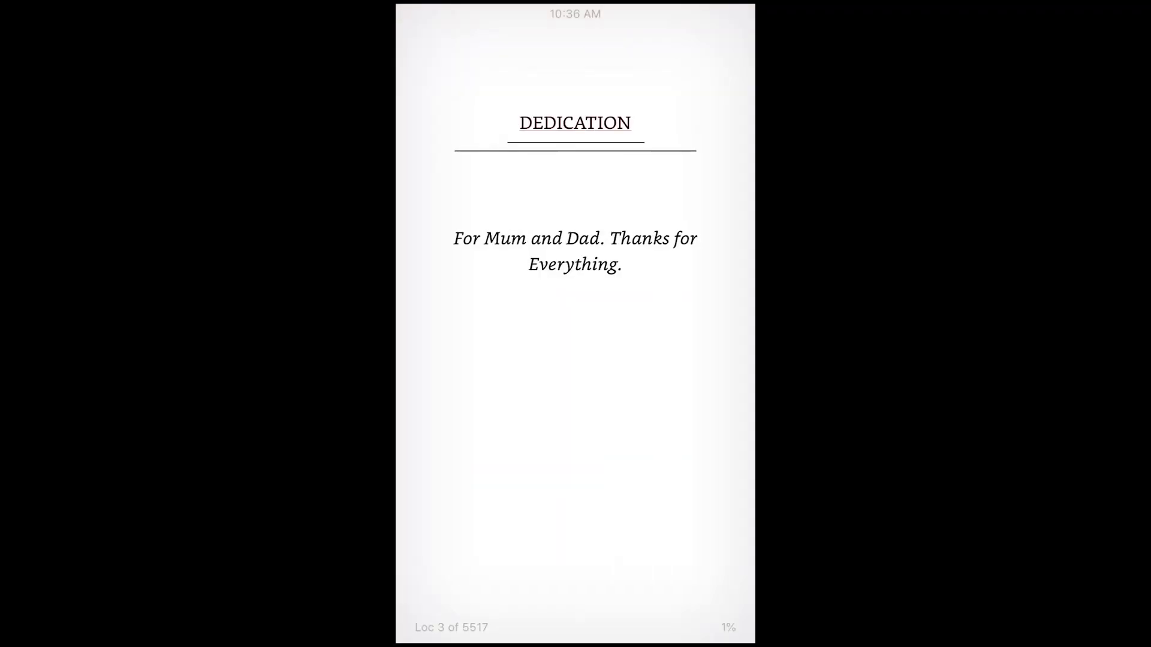
{"action": "key", "text": "Right"}
{"action": "key", "text": "Right"}
{"action": "key", "text": "Right"}
{"action": "key", "text": "Right"}
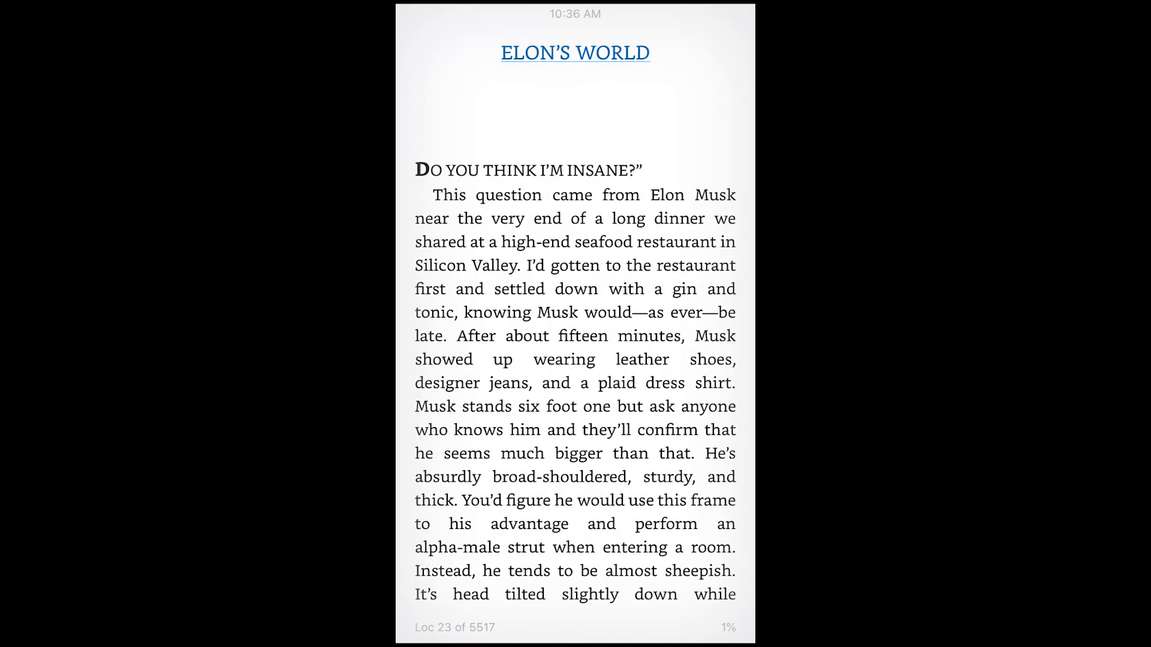
{"action": "left_click", "coordinate": [576, 360]}
{"action": "left_click", "coordinate": [638, 45]}
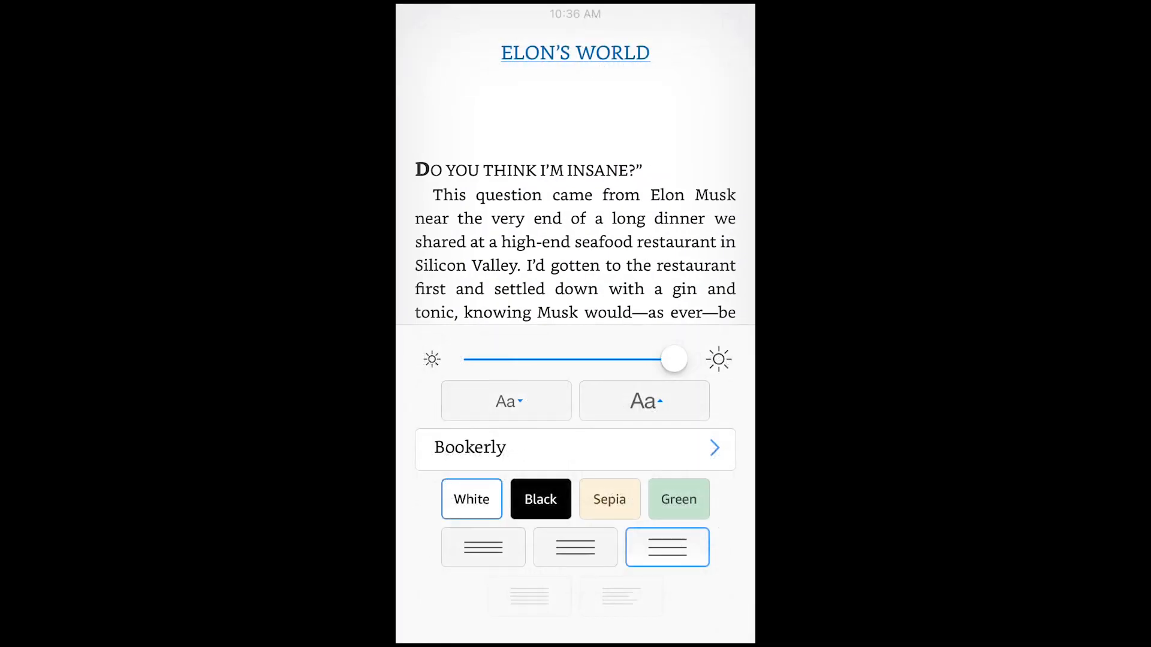
Try the Black, Sepia and Green page themes, then return to White.
{"action": "left_click", "coordinate": [541, 499]}
{"action": "left_click", "coordinate": [610, 499]}
{"action": "left_click", "coordinate": [680, 500]}
{"action": "left_click", "coordinate": [472, 498]}
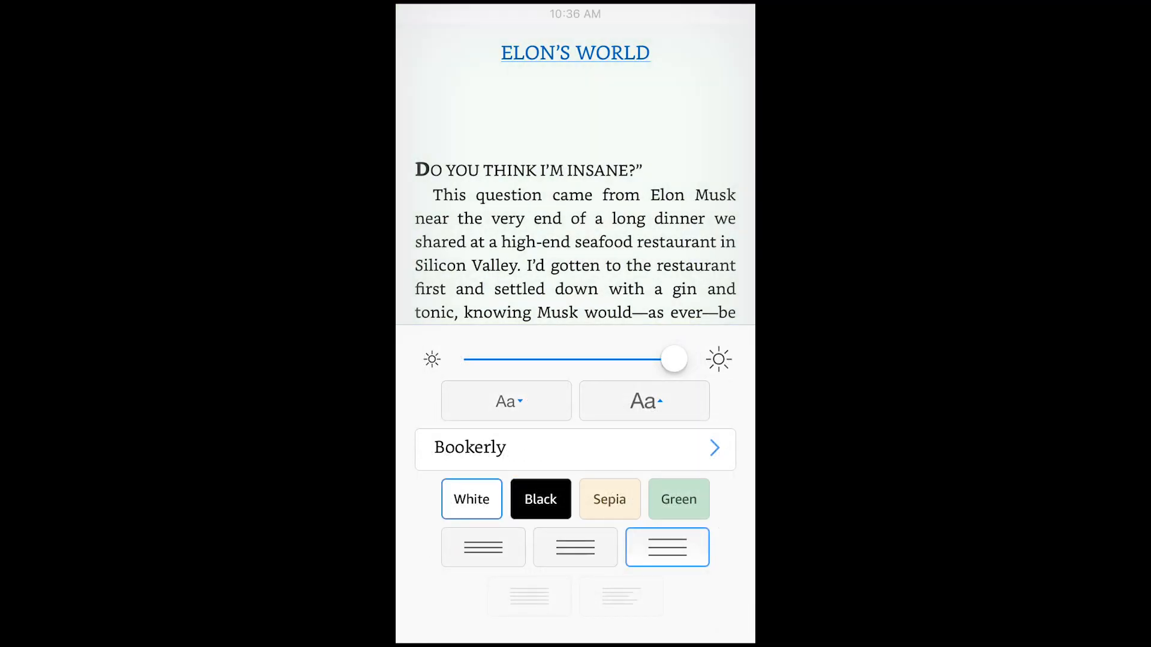
Try the Amazon Ember Bold font, switch back to Bookerly and close the settings.
{"action": "left_click", "coordinate": [576, 448]}
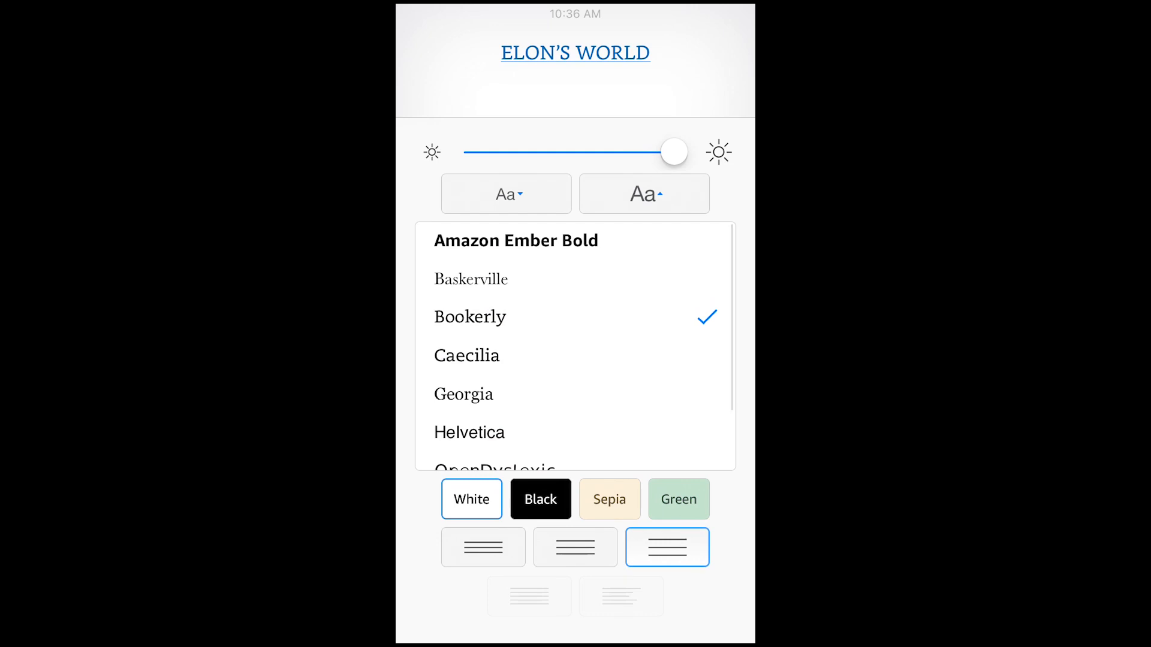
{"action": "left_click", "coordinate": [516, 239]}
{"action": "left_click", "coordinate": [575, 451]}
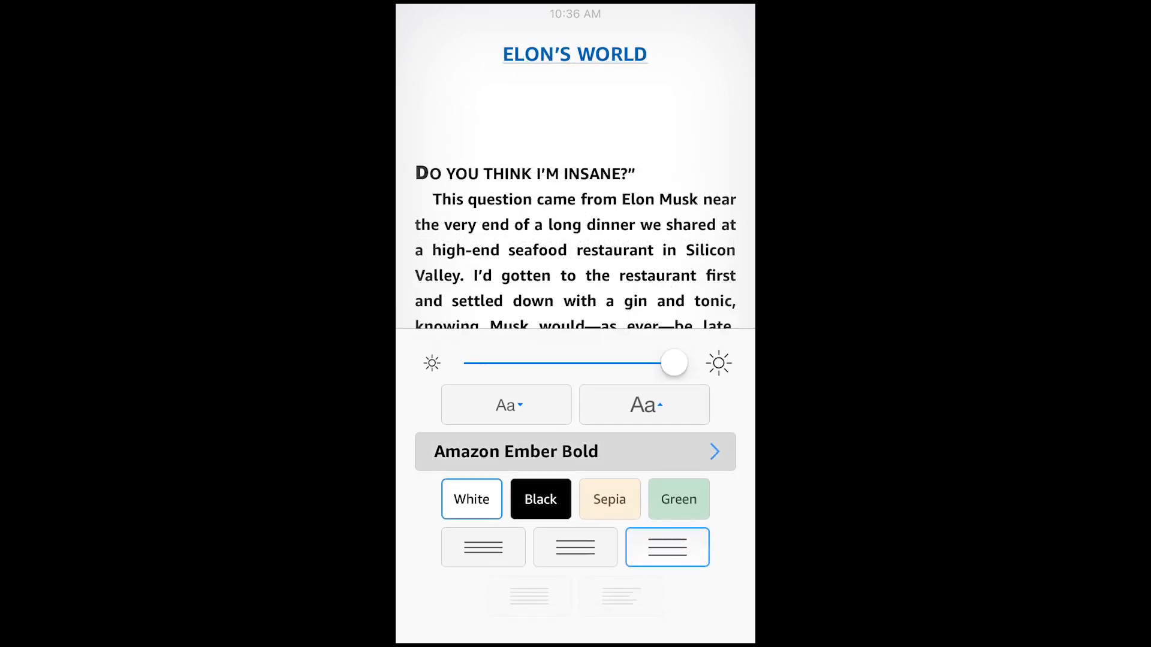
{"action": "left_click", "coordinate": [470, 319]}
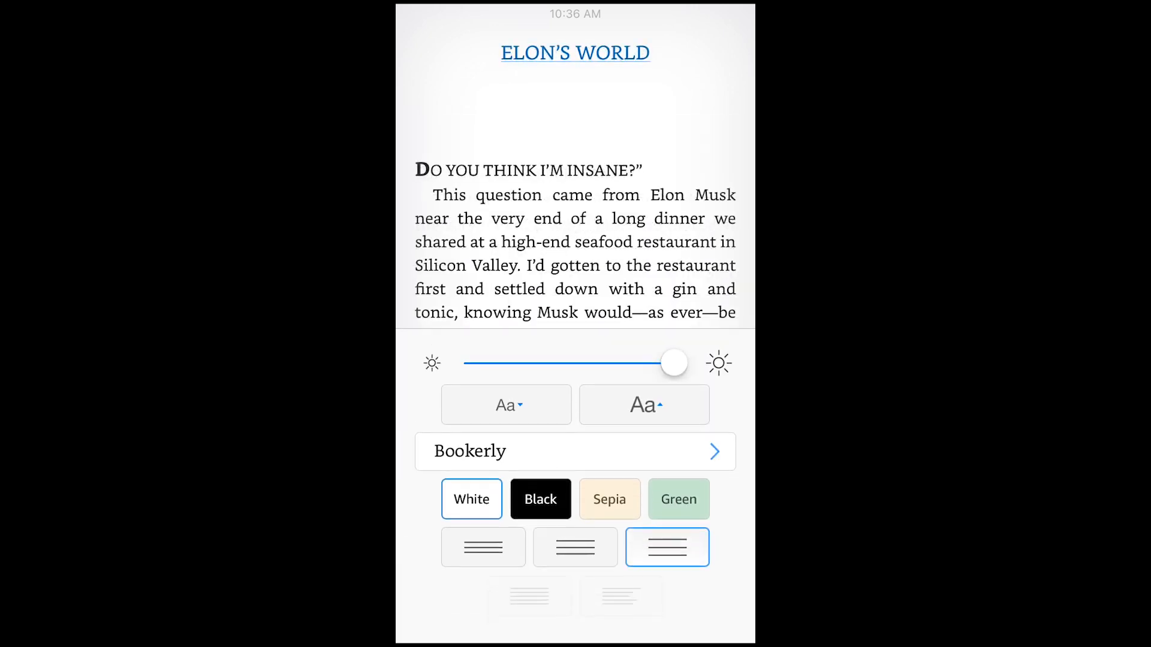
{"action": "left_click", "coordinate": [575, 360]}
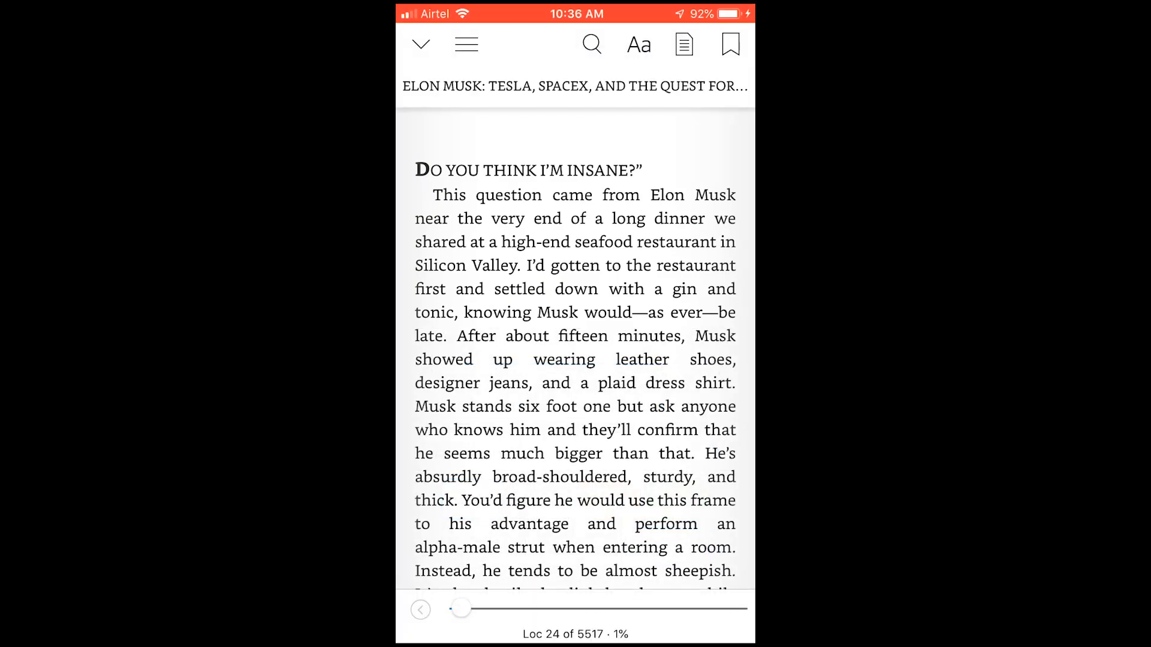